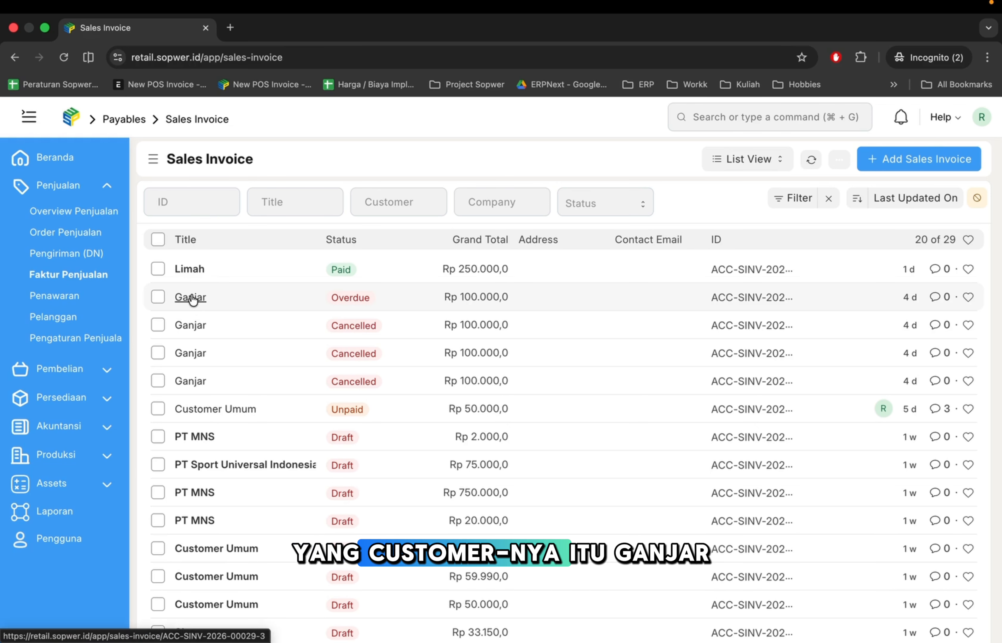
- Open the overdue Rp 100.000 invoice in the other user's window, then start a search in the admin window
click(192, 298)
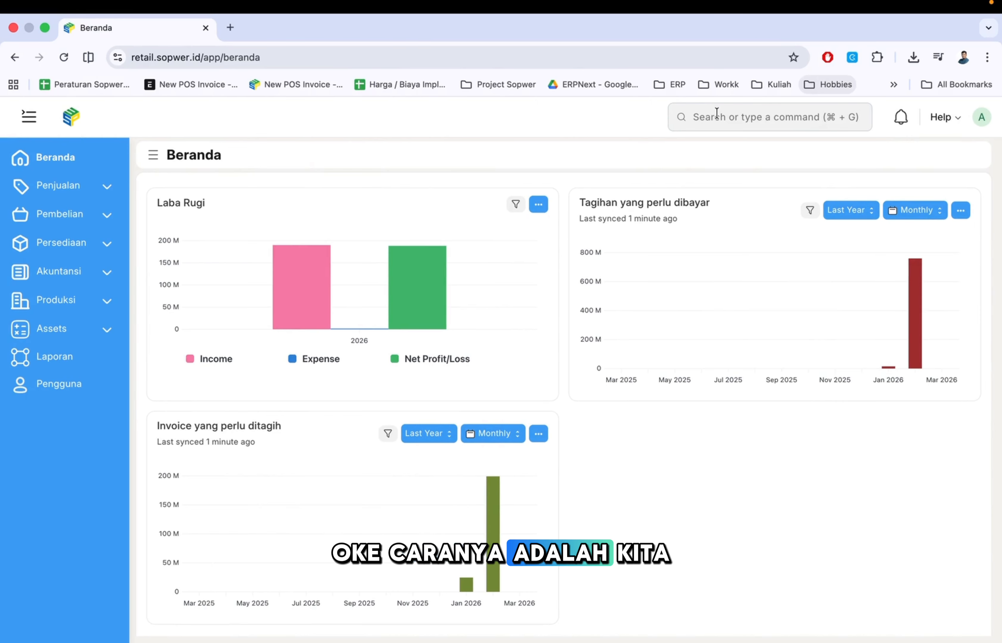
click(717, 114)
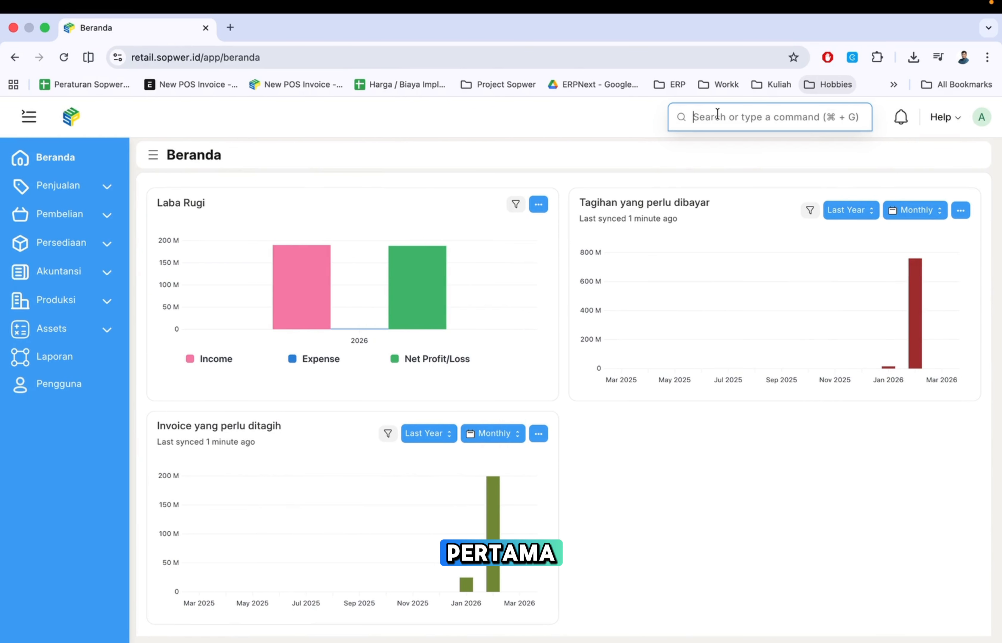
- Start a new User Permission record for the restricted user's account
text(User Permiss)
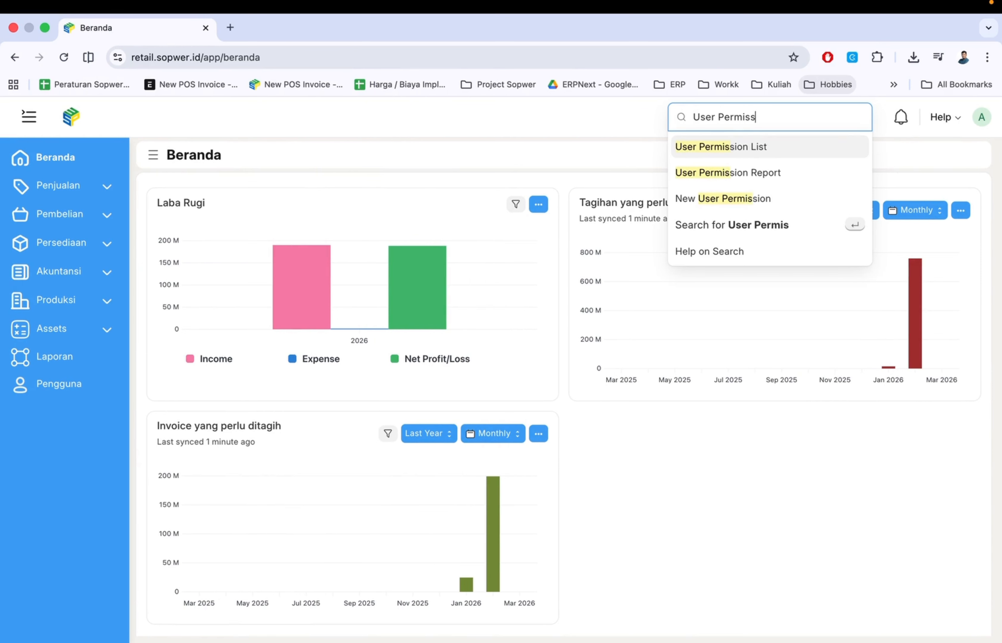
key(Return)
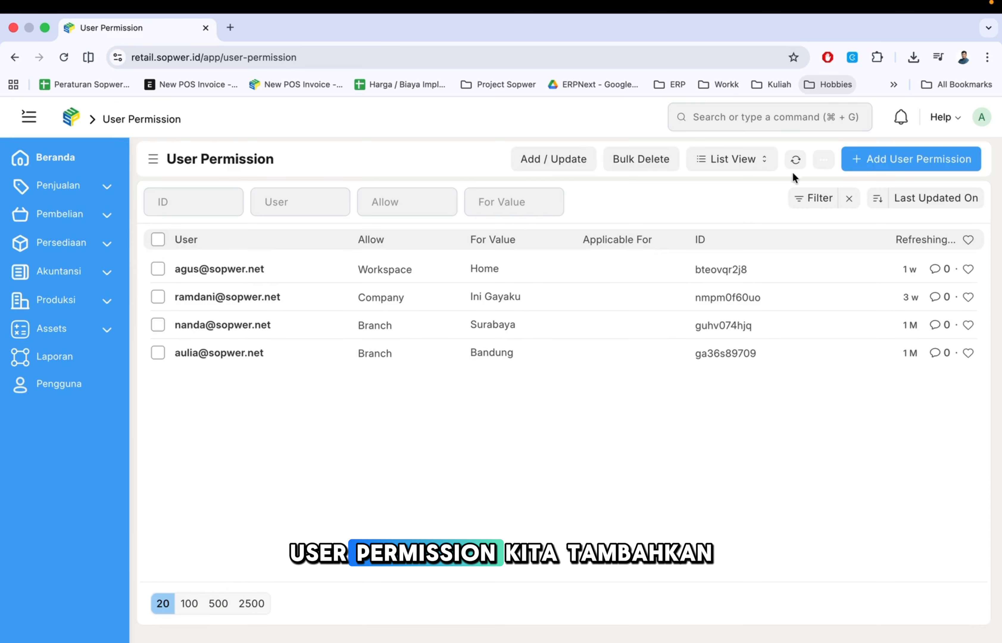
click(905, 160)
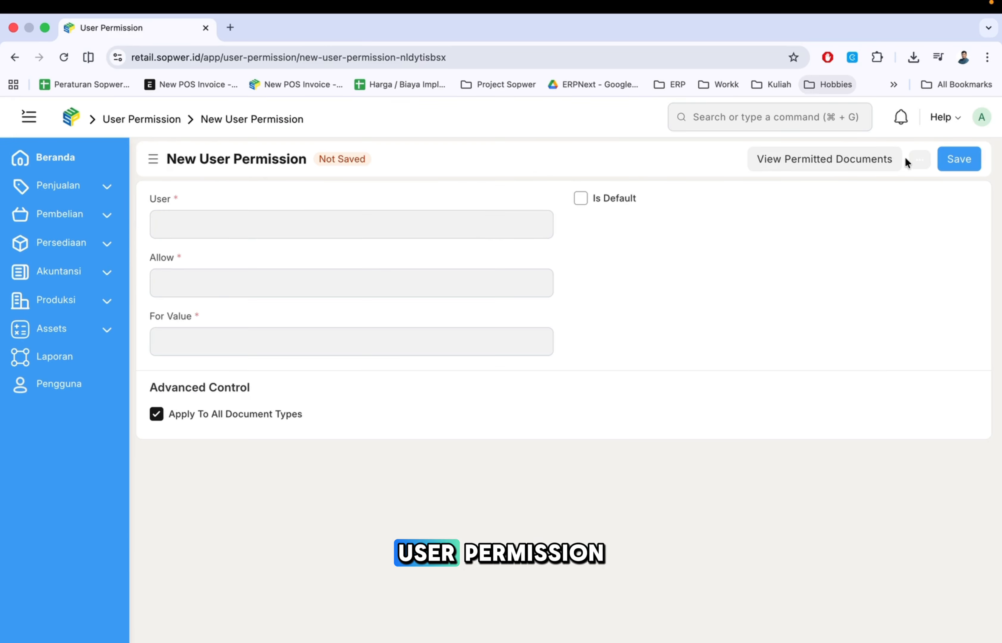
click(250, 225)
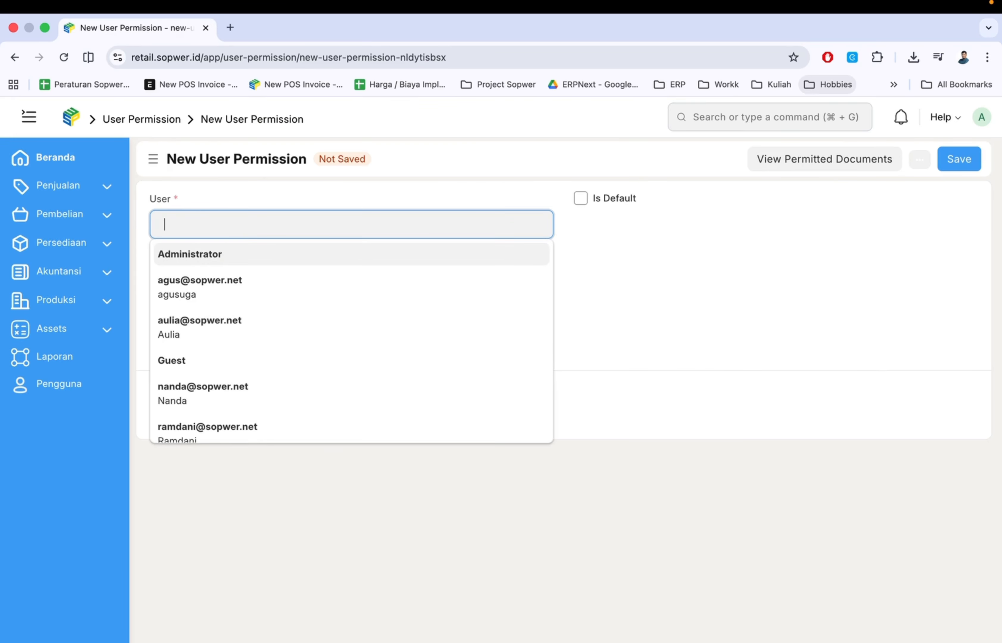
key(Return)
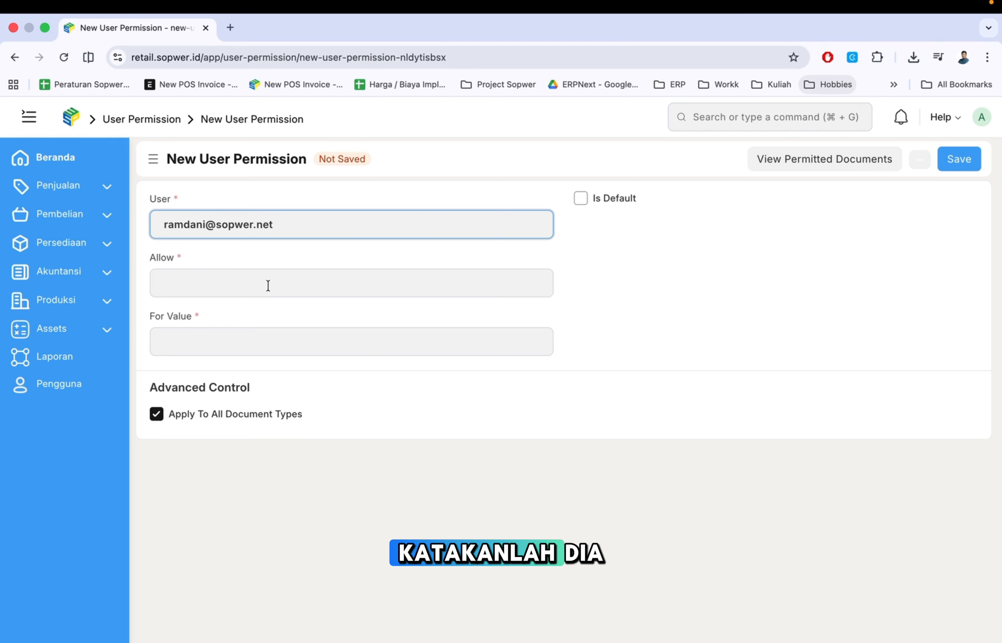
- Set Allow to Customer with the single allowed customer as the value, and save it
click(294, 283)
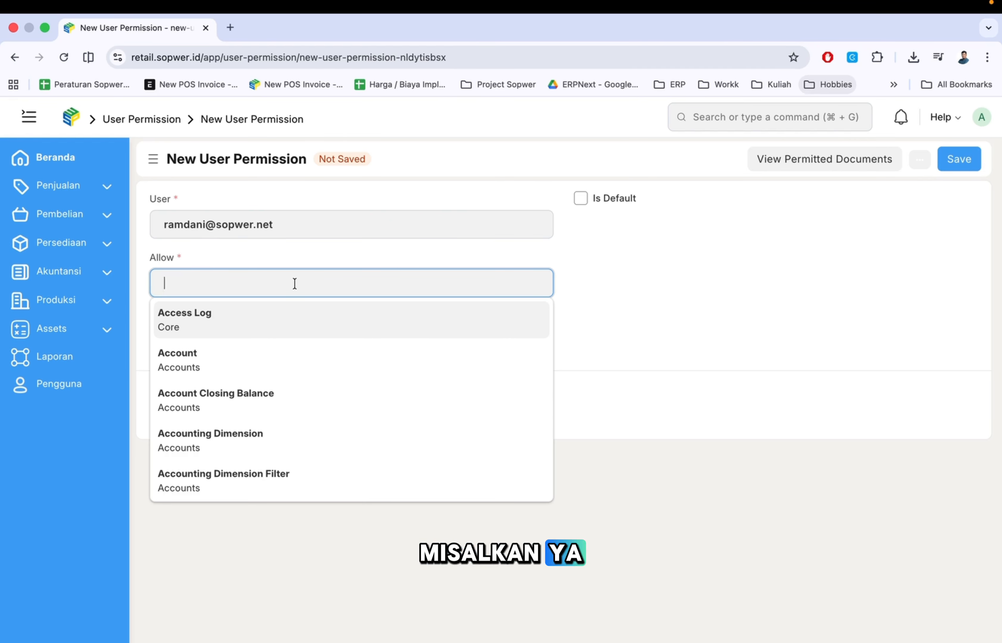
text(customer)
click(290, 314)
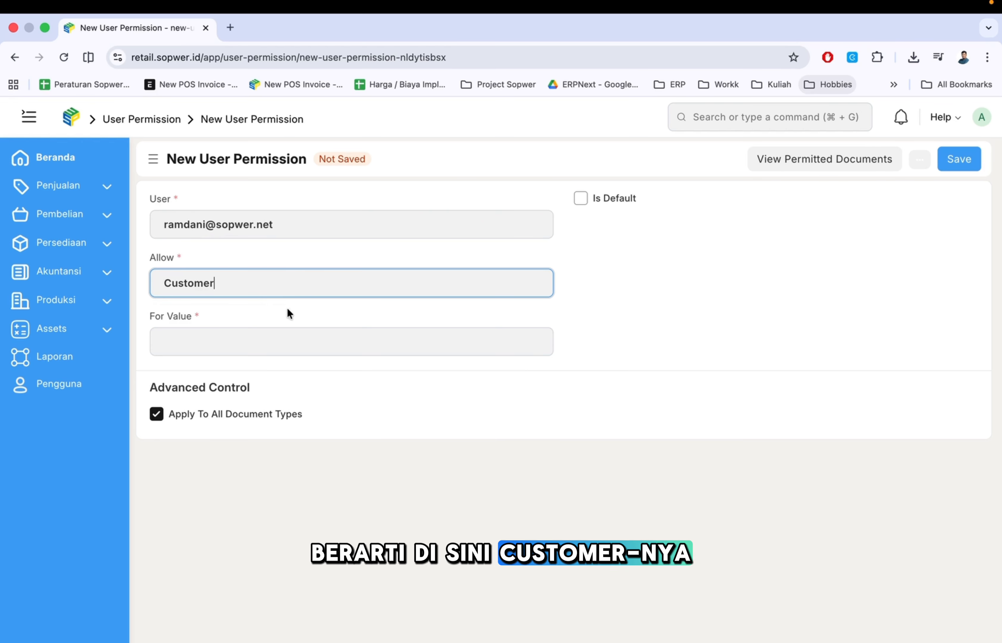
click(277, 346)
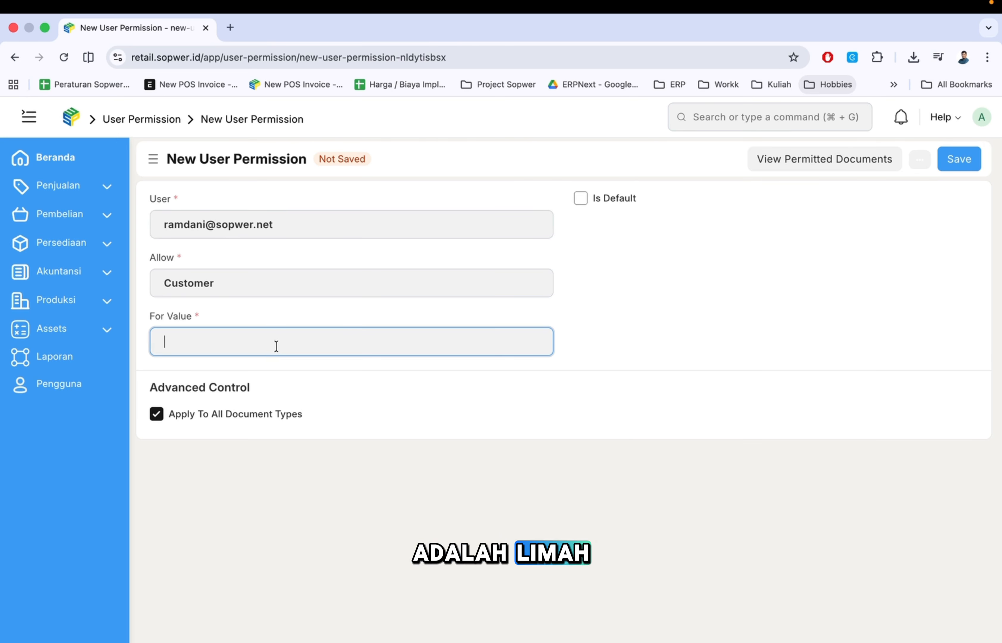
text(limah)
key(Return)
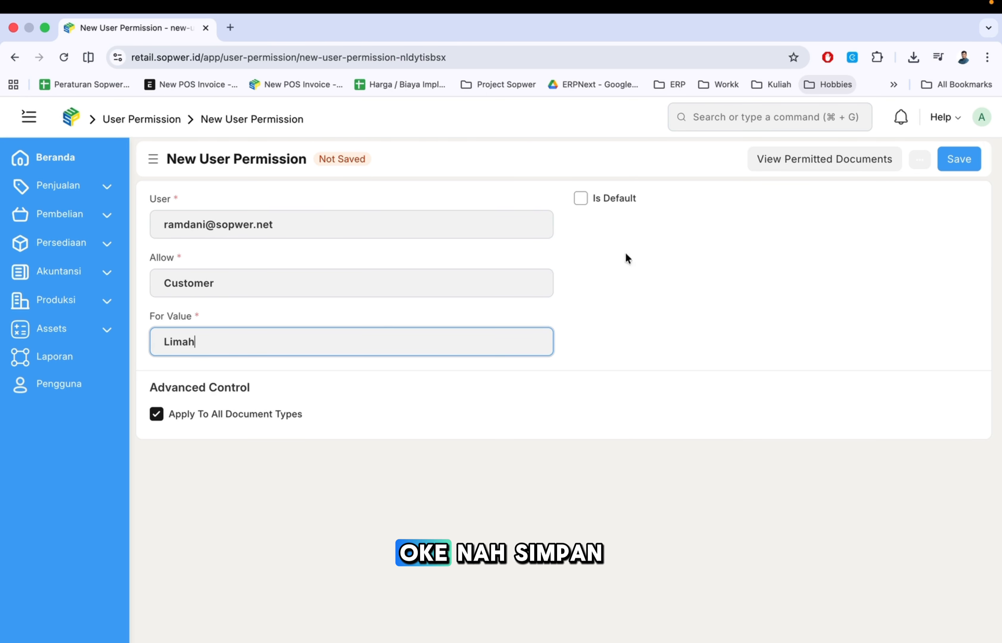
click(822, 265)
key(super+s)
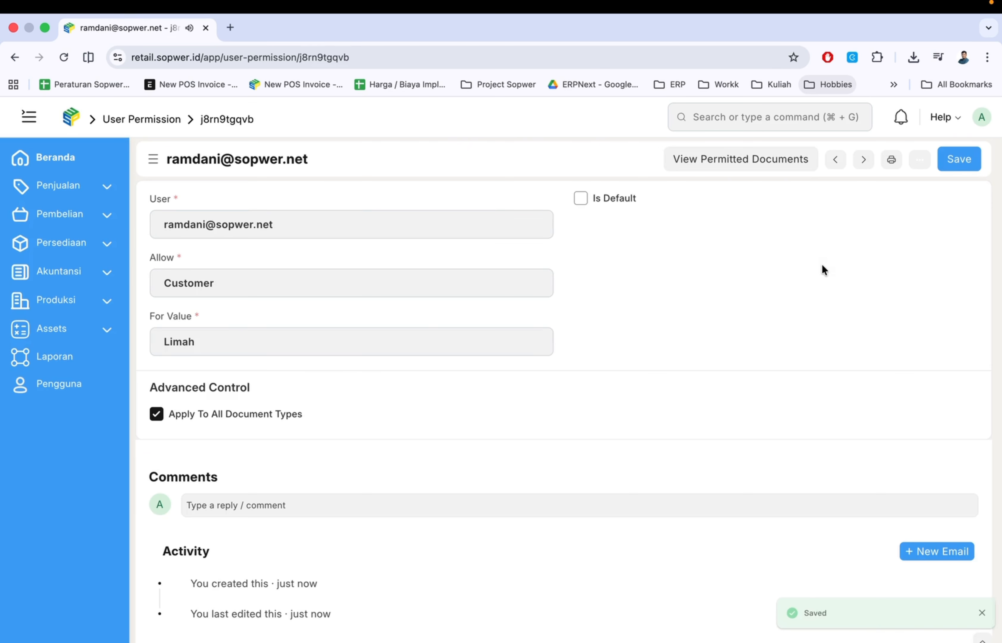
key(ctrl+Right)
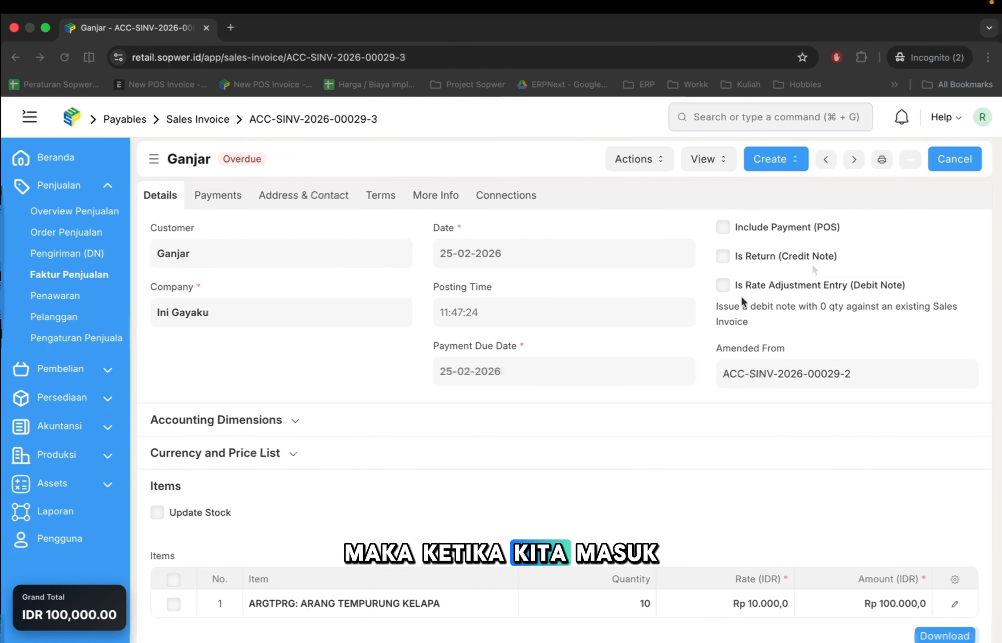
click(78, 277)
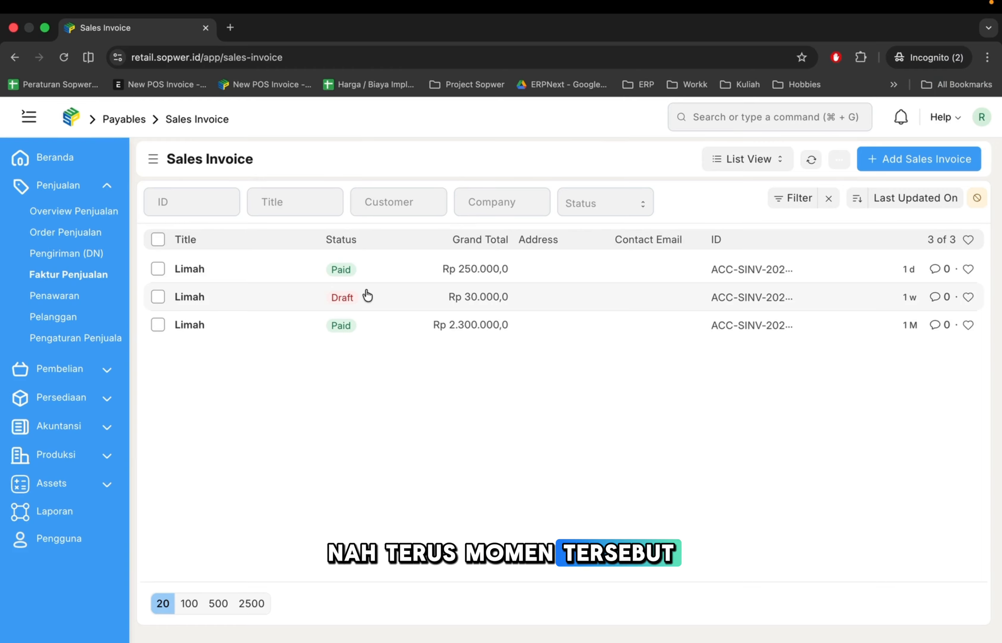
key(ctrl+Left)
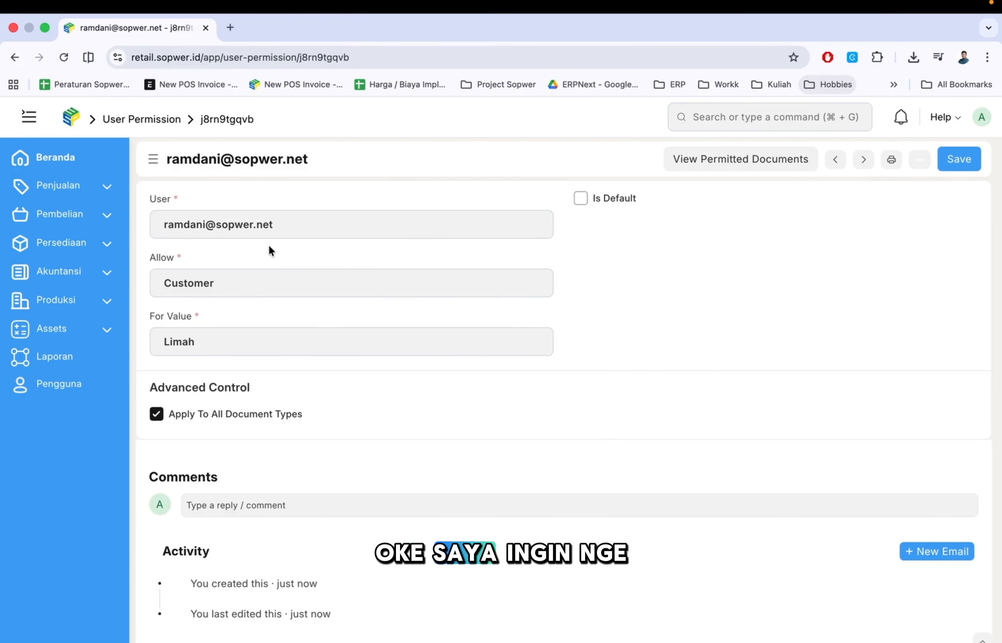
click(73, 121)
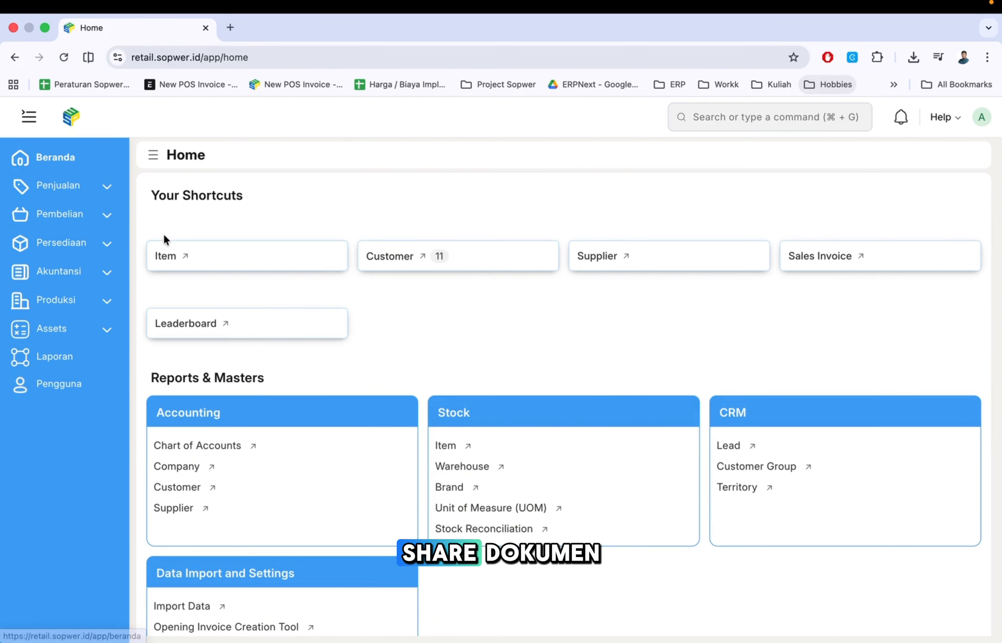
click(106, 187)
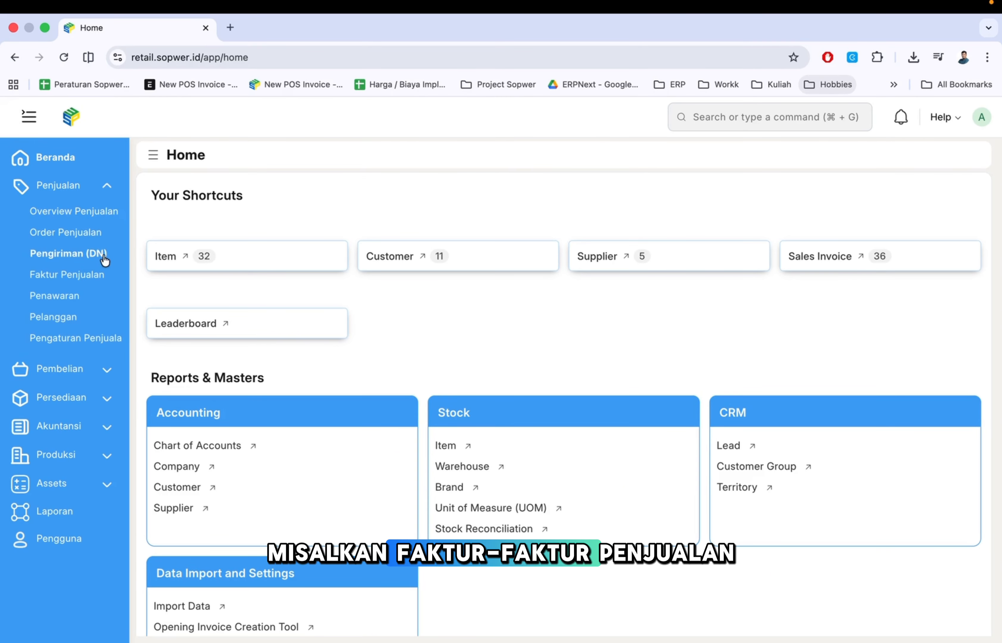
click(76, 276)
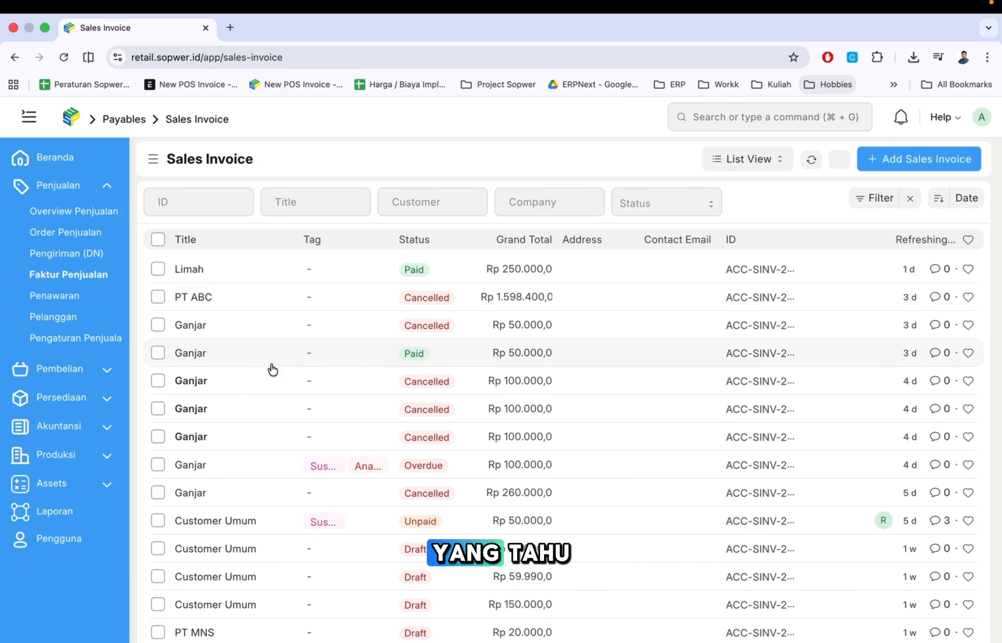
scroll(284, 411, down, 3)
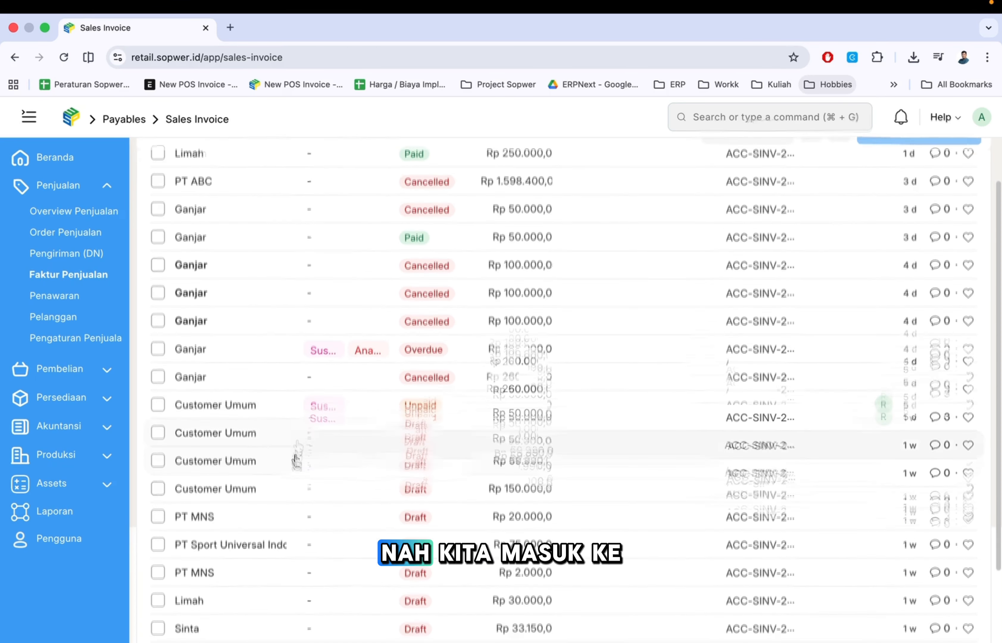
click(190, 348)
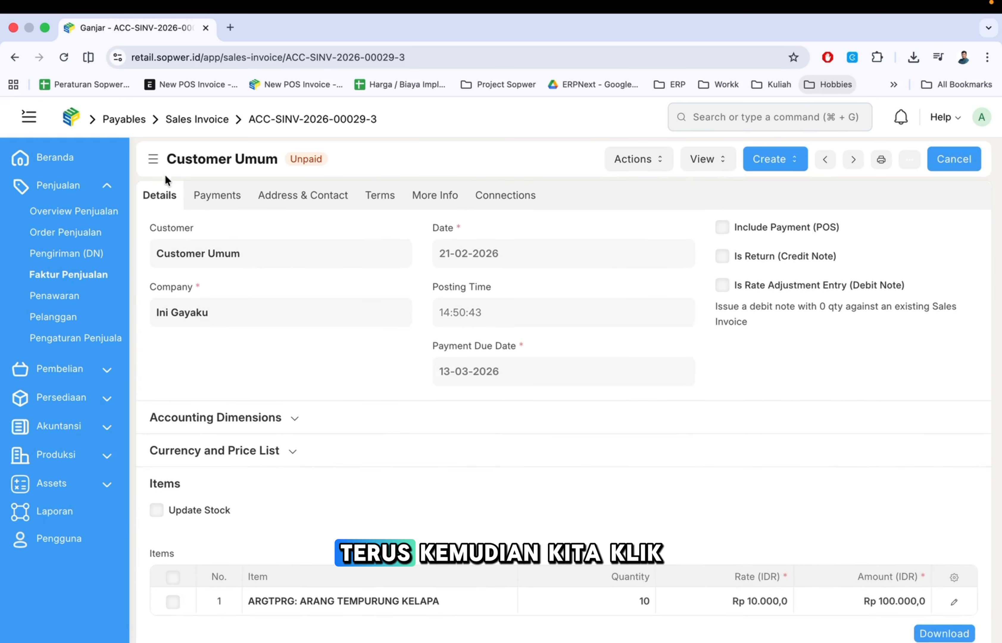
click(156, 162)
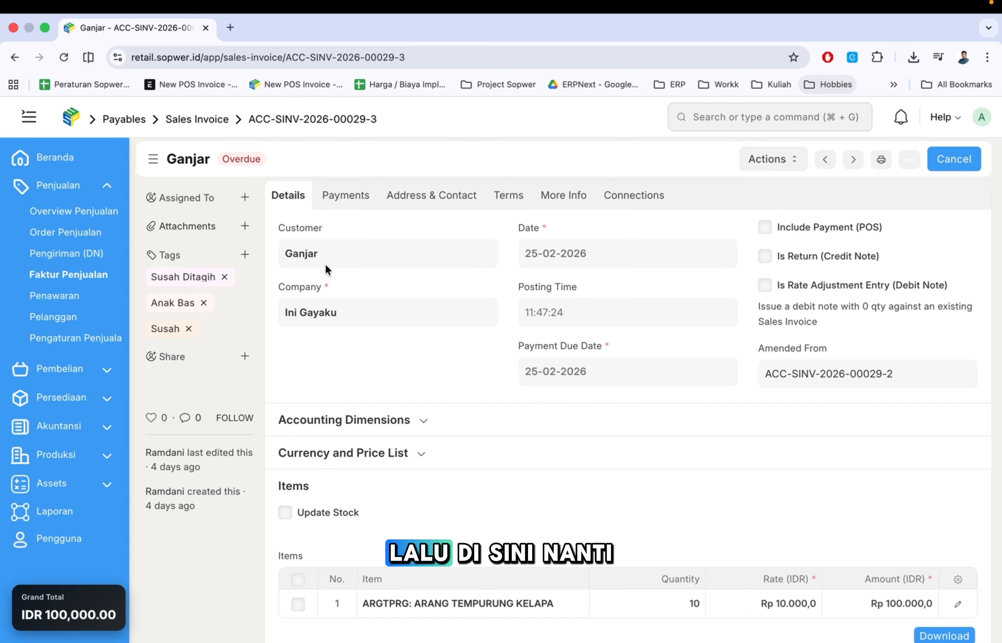
- Share the invoice with the restricted user's account, granting Can Read access only
click(244, 356)
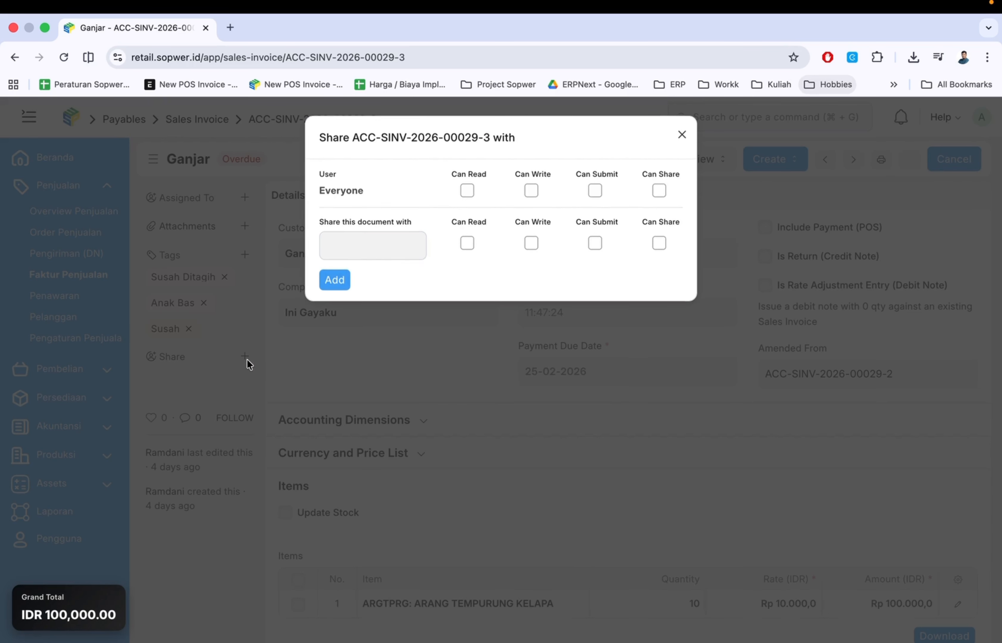
click(371, 243)
text(ra)
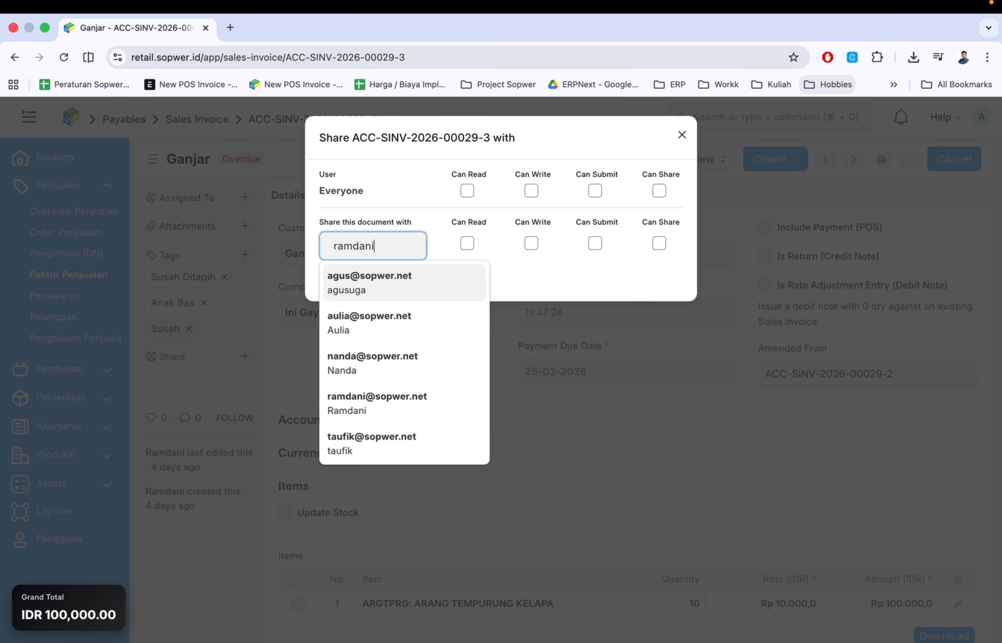
text(mdani)
key(Return)
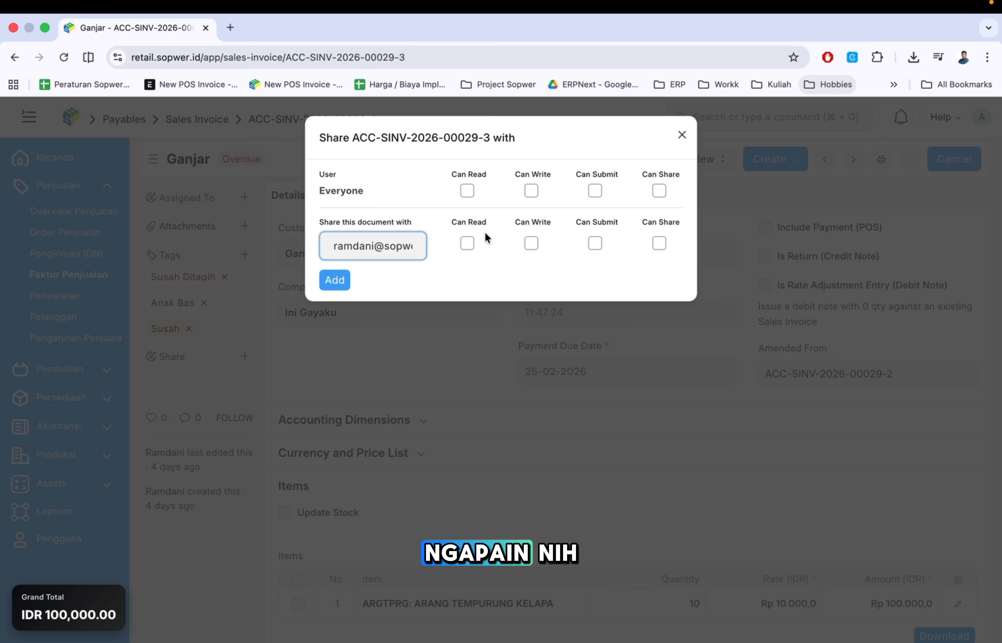
click(467, 243)
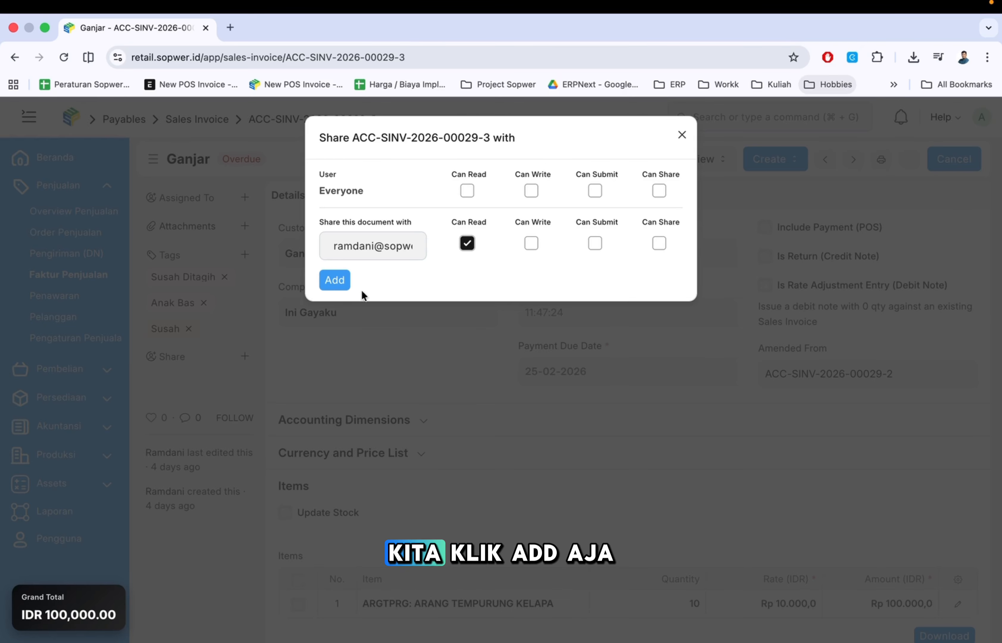
click(335, 281)
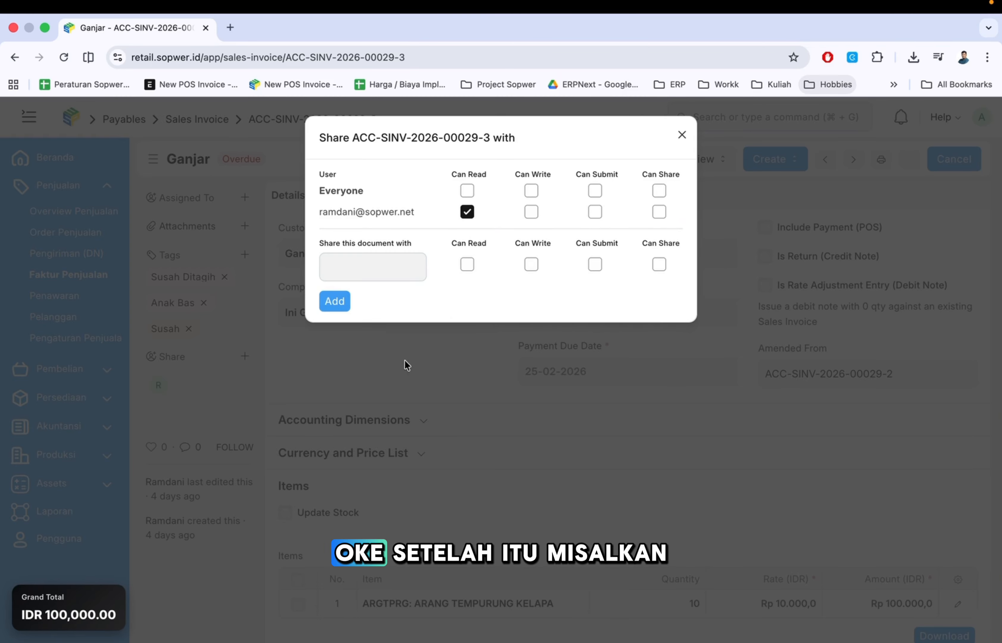
click(405, 360)
click(243, 197)
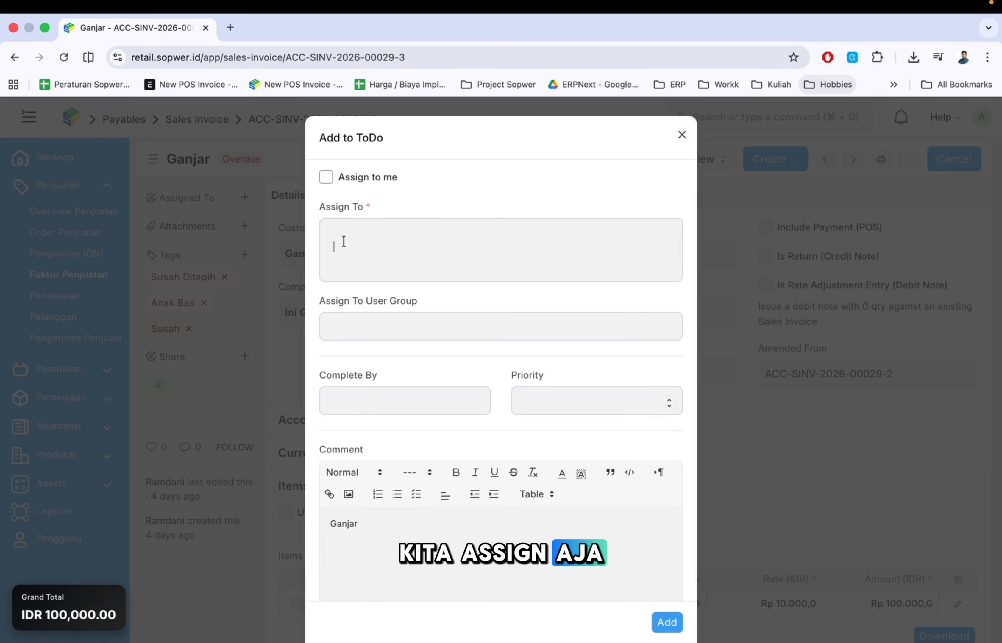
text(ramdani)
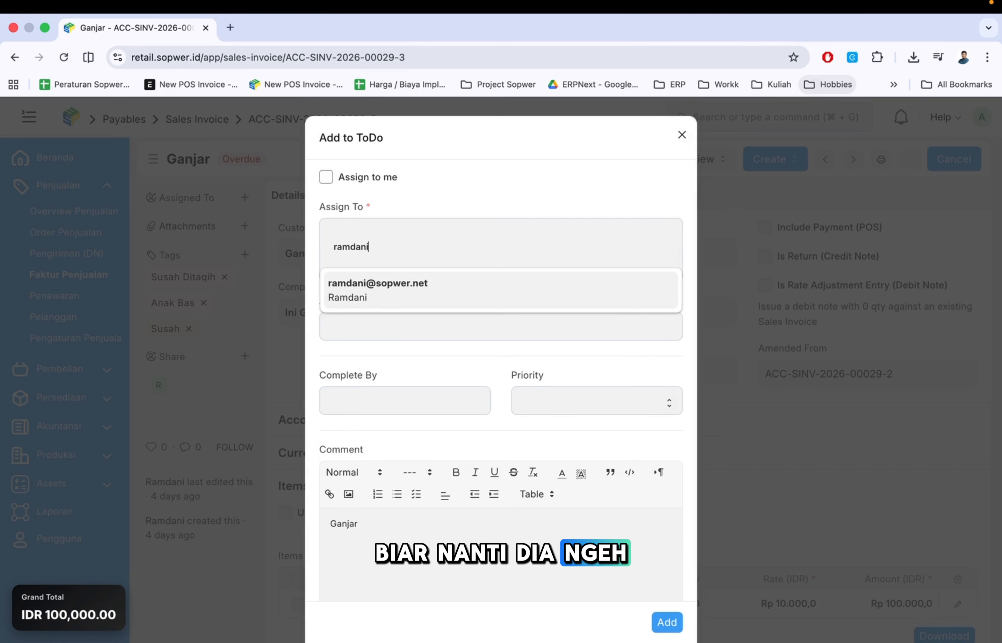
key(Return)
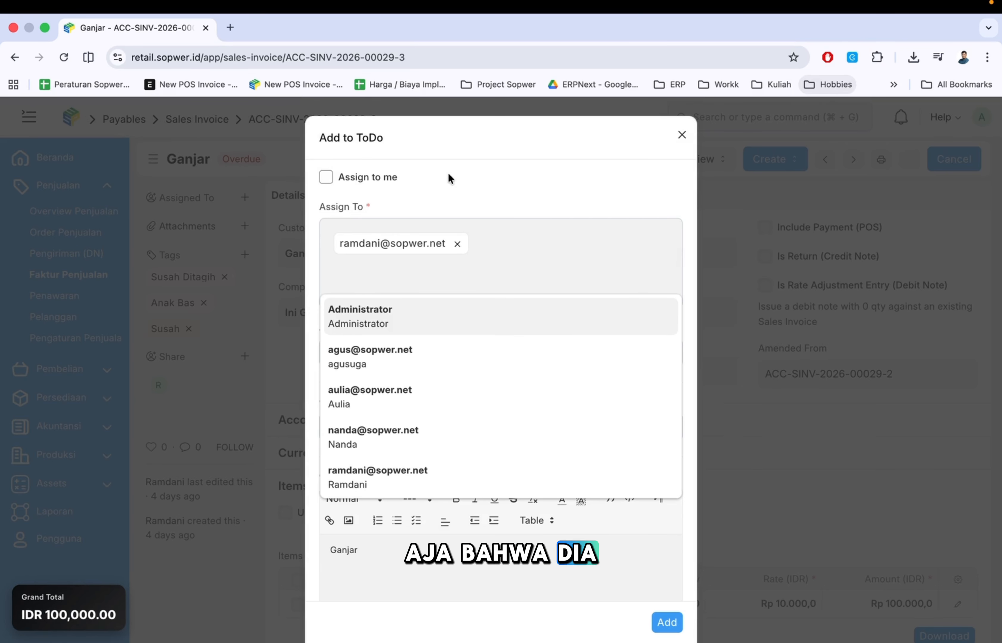
click(470, 150)
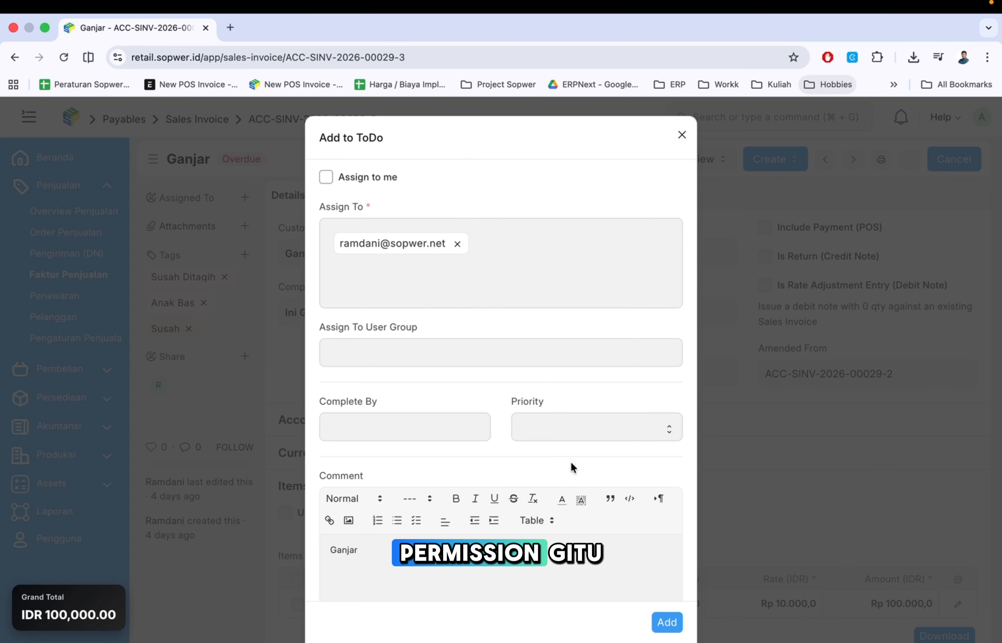
scroll(571, 462, down, 5)
click(661, 608)
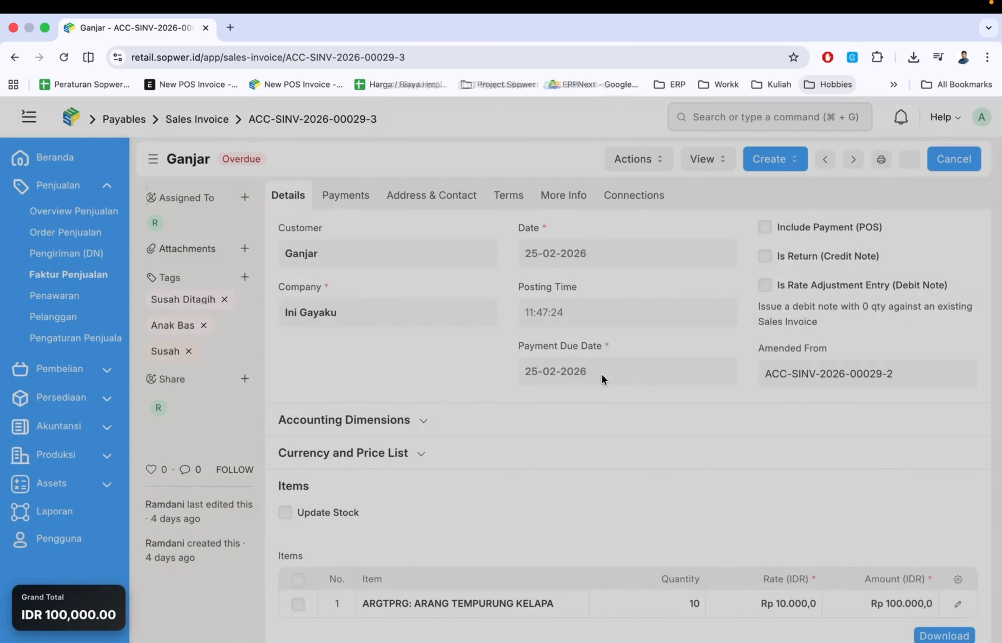
key(ctrl+Right)
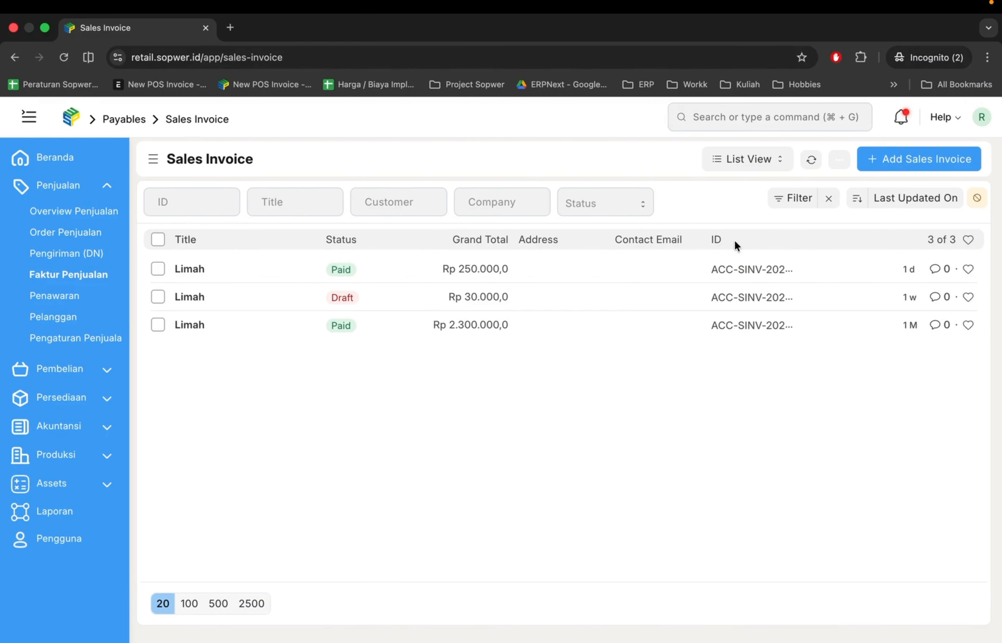
- In the restricted user's session, reload the Sales Invoice list and open the newly visible overdue invoice
click(901, 120)
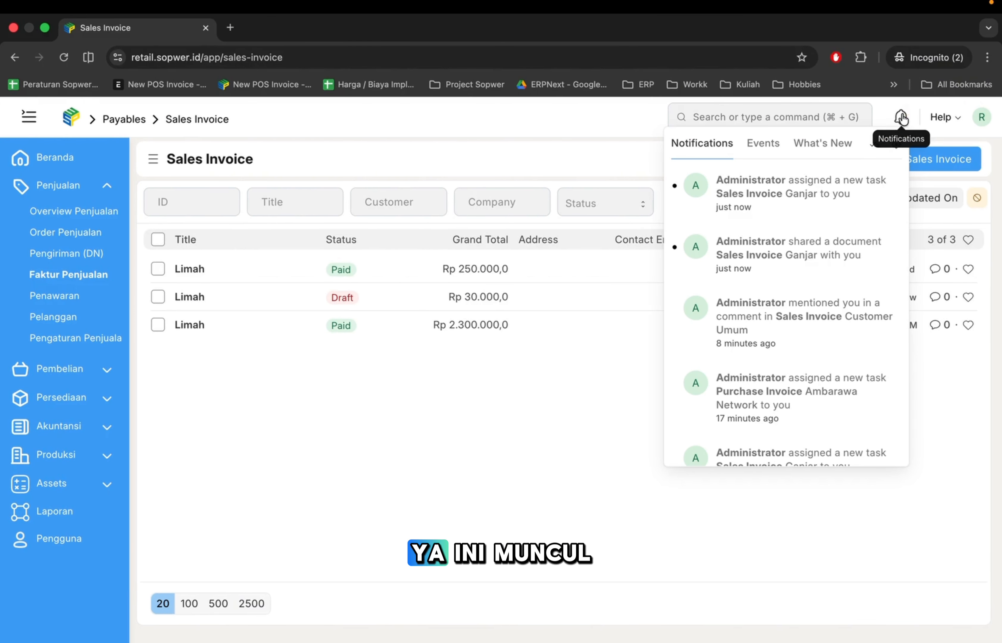
click(547, 137)
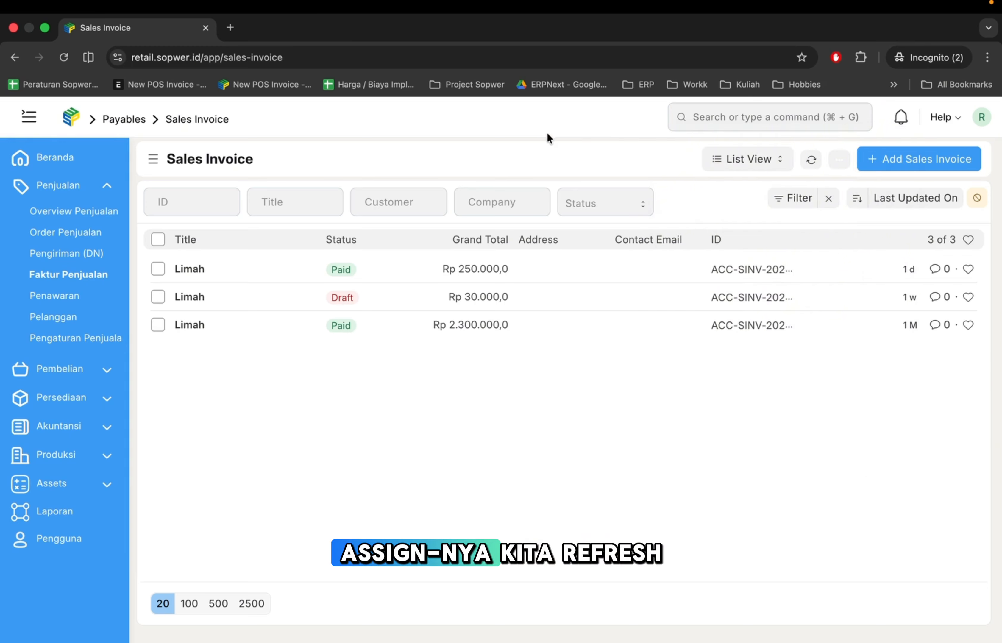
click(811, 160)
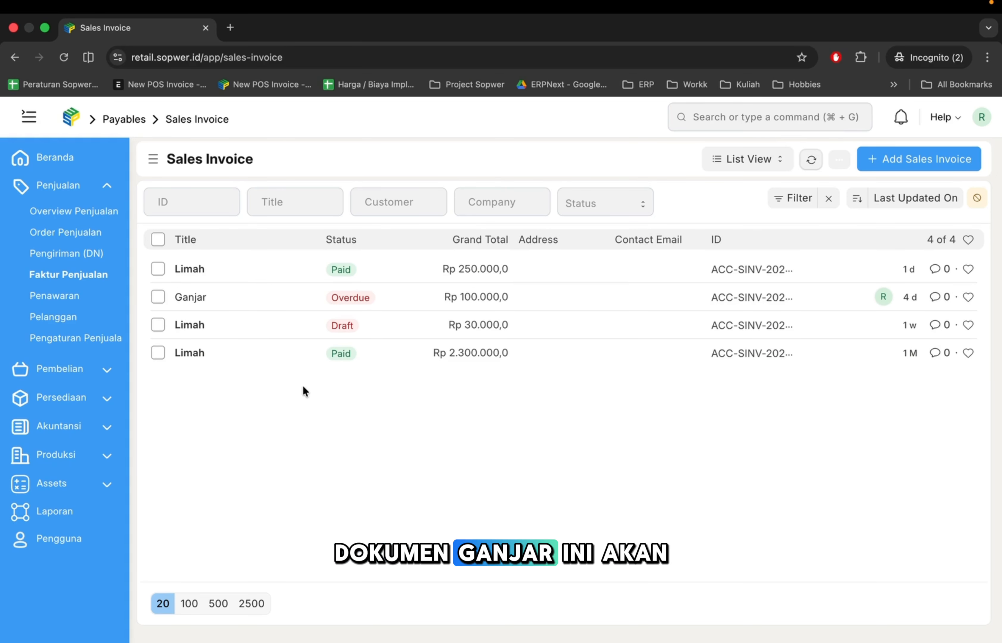
click(195, 298)
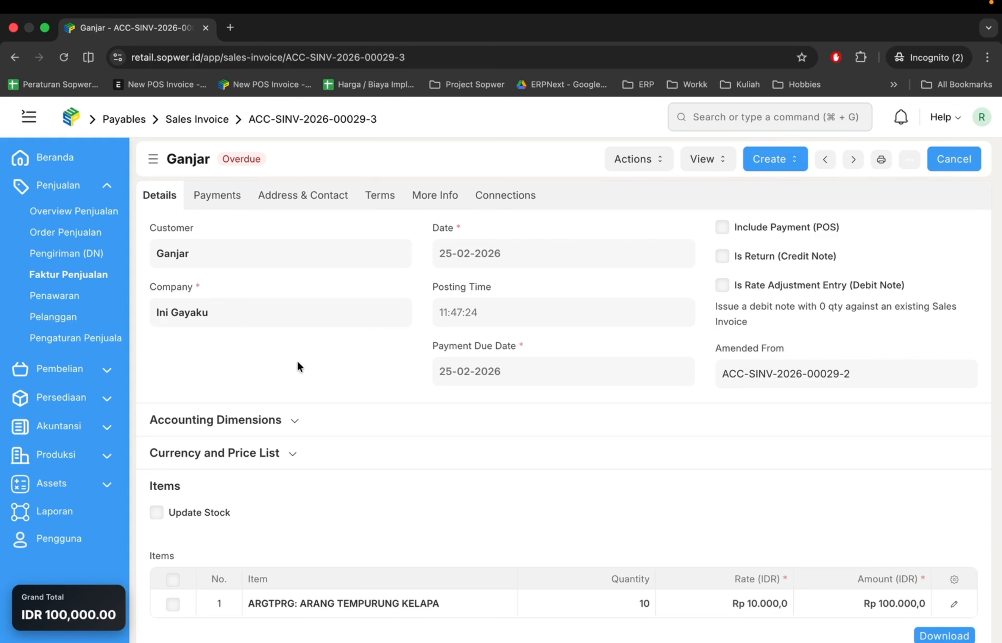